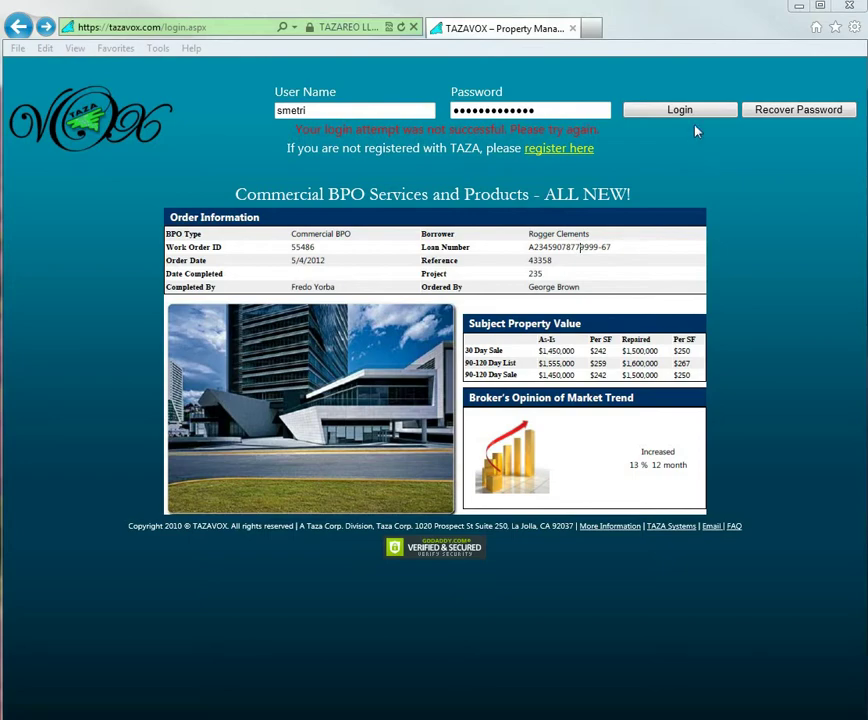
Sign in to TAZAVOX with the account credentials to reach the Asset Summary dashboard
left_click(686, 117)
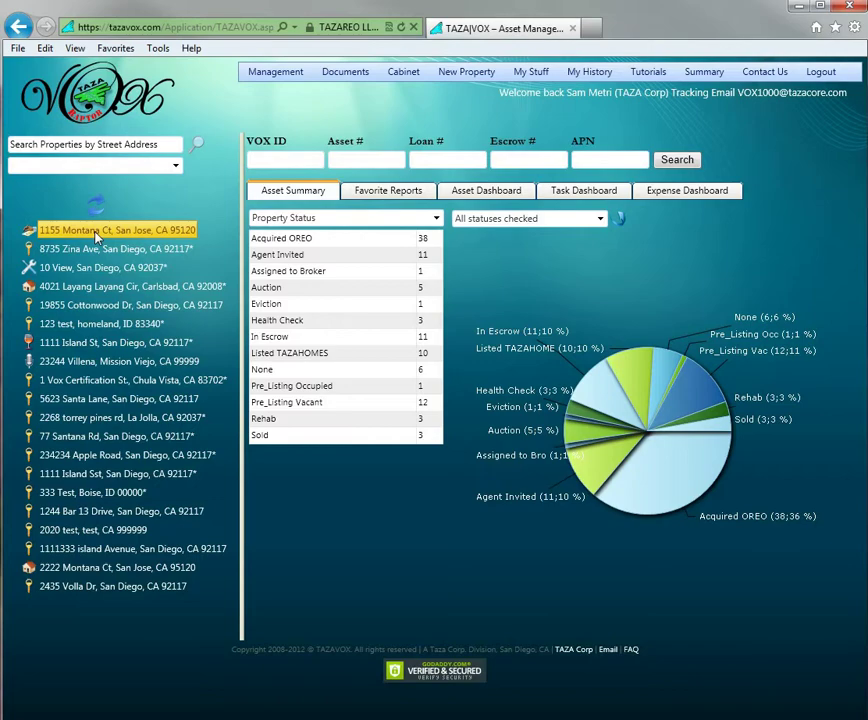
left_click(97, 236)
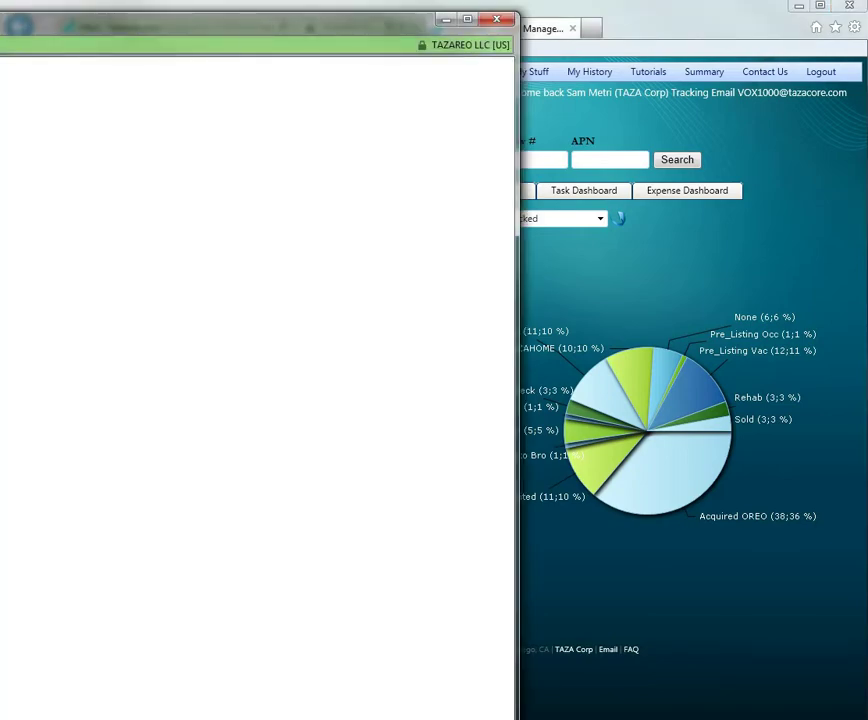
left_click_drag(2, 27, 293, 13)
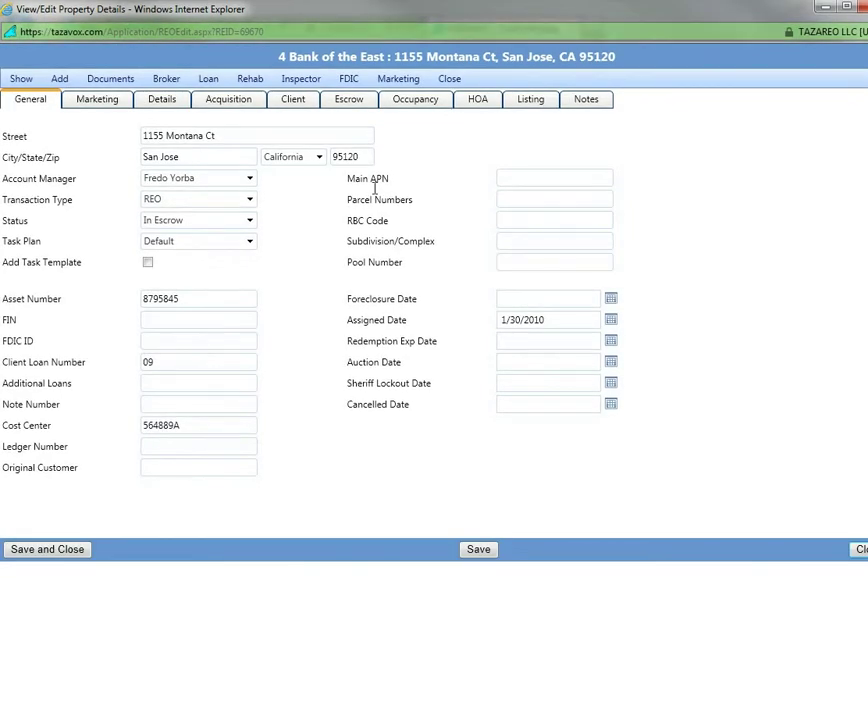
left_click(222, 102)
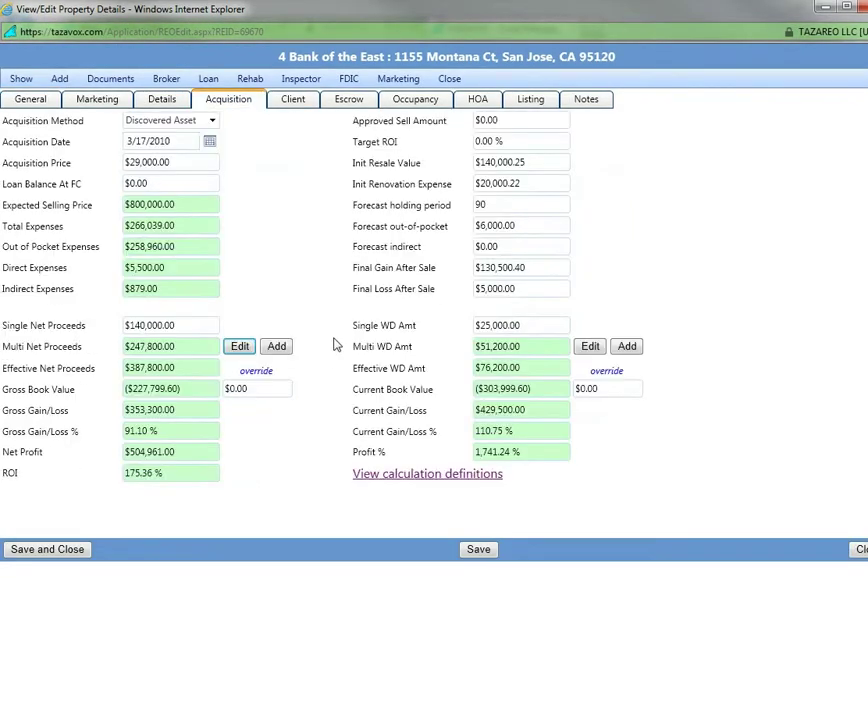
left_click_drag(80, 170, 20, 168)
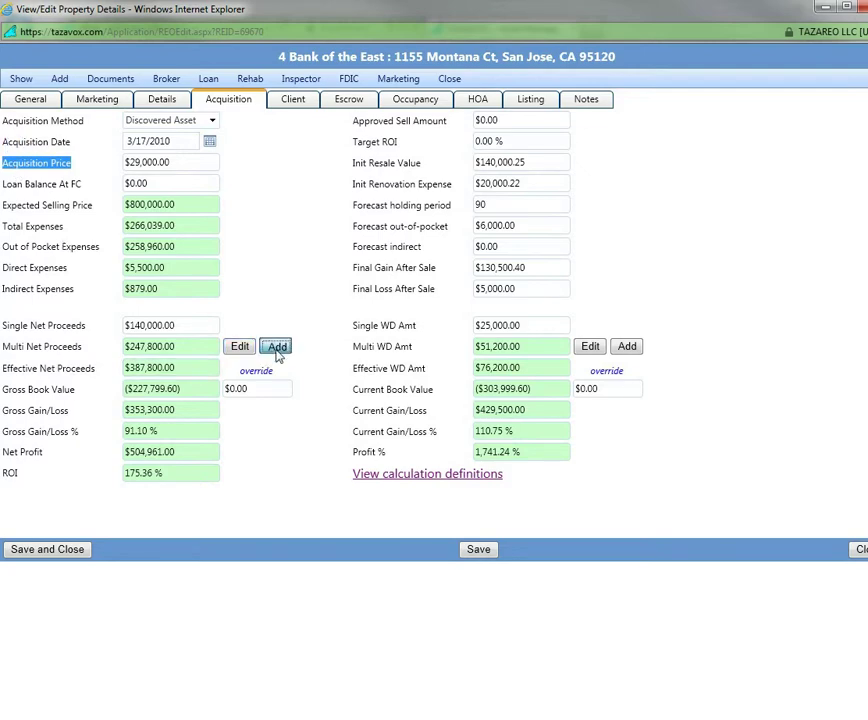
Create a $41,000.00 Multi Net Proceeds entry noted 'Testing the demo', continuing to closing costs
left_click(277, 347)
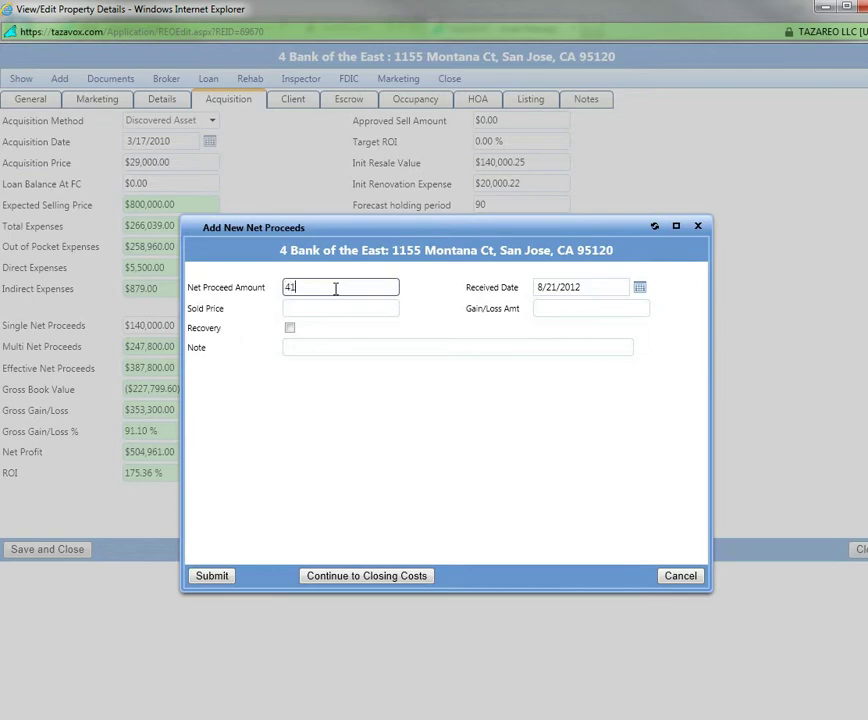
type("41000")
left_click(545, 309)
left_click(320, 346)
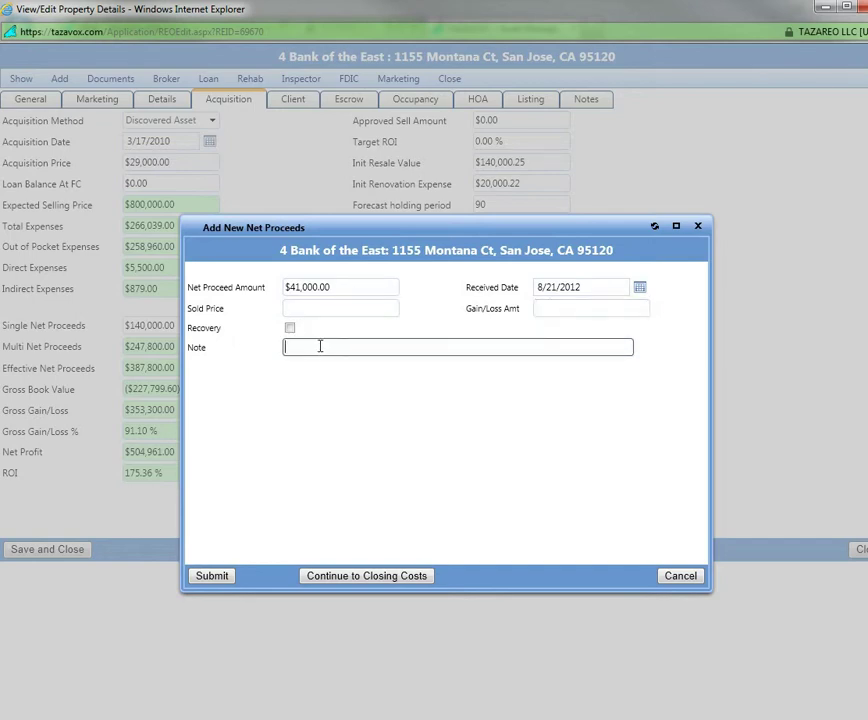
type("Testing the demo")
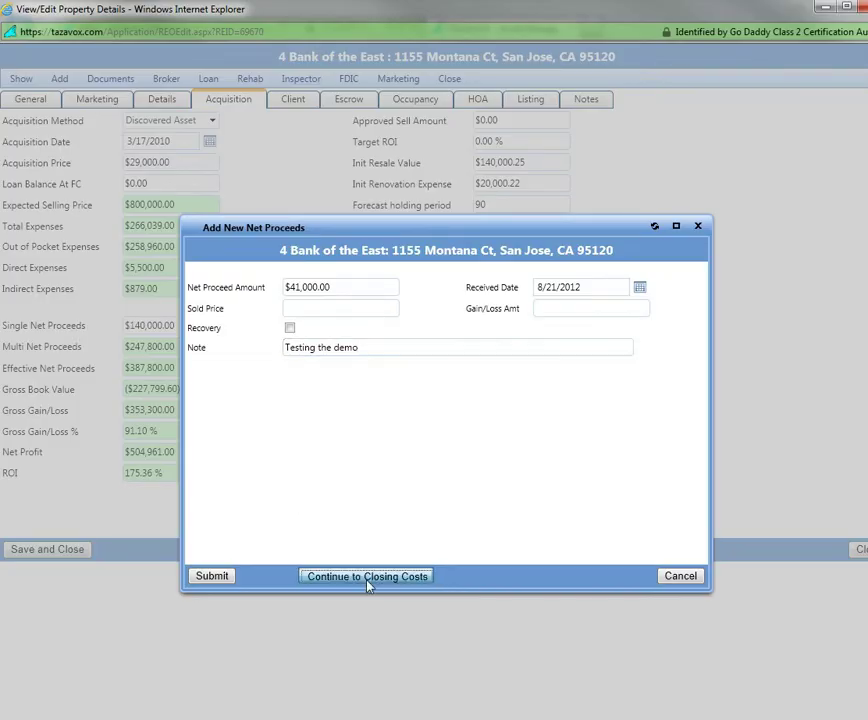
left_click(367, 577)
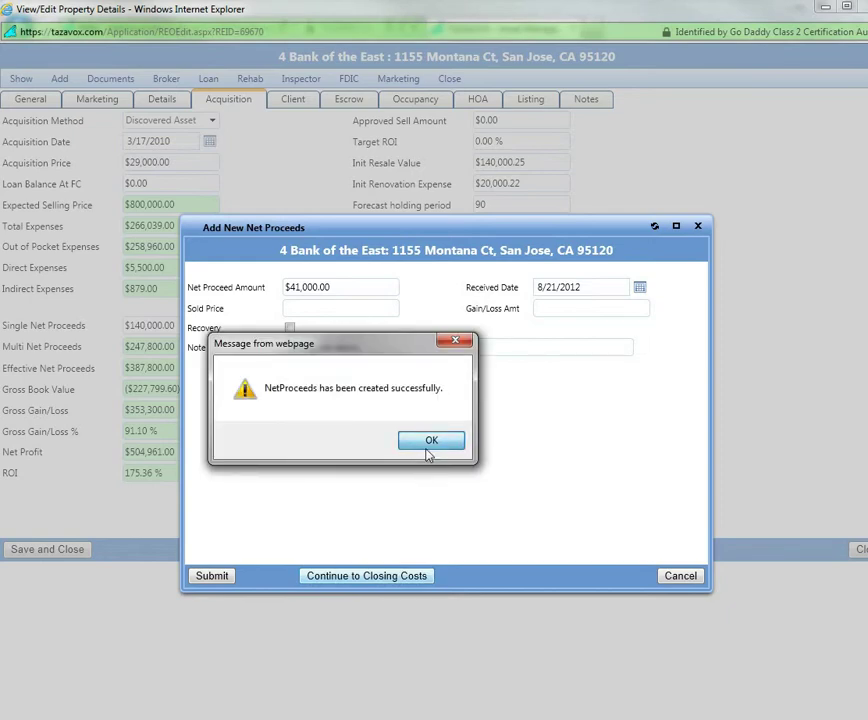
left_click(428, 450)
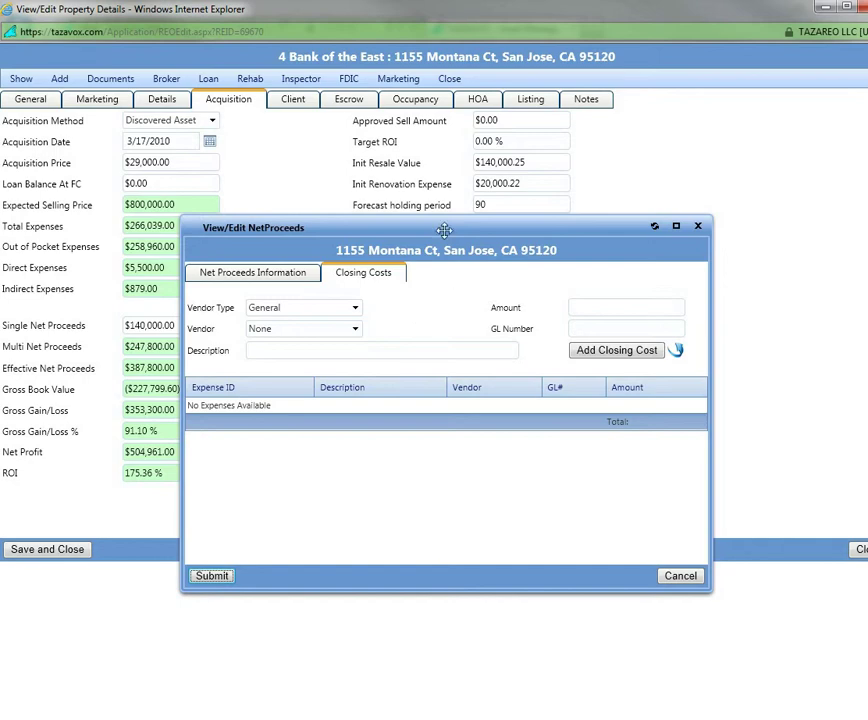
Add a $400.00 Title Services closing cost from San Diego Pool Services and submit the proceeds
left_click(583, 308)
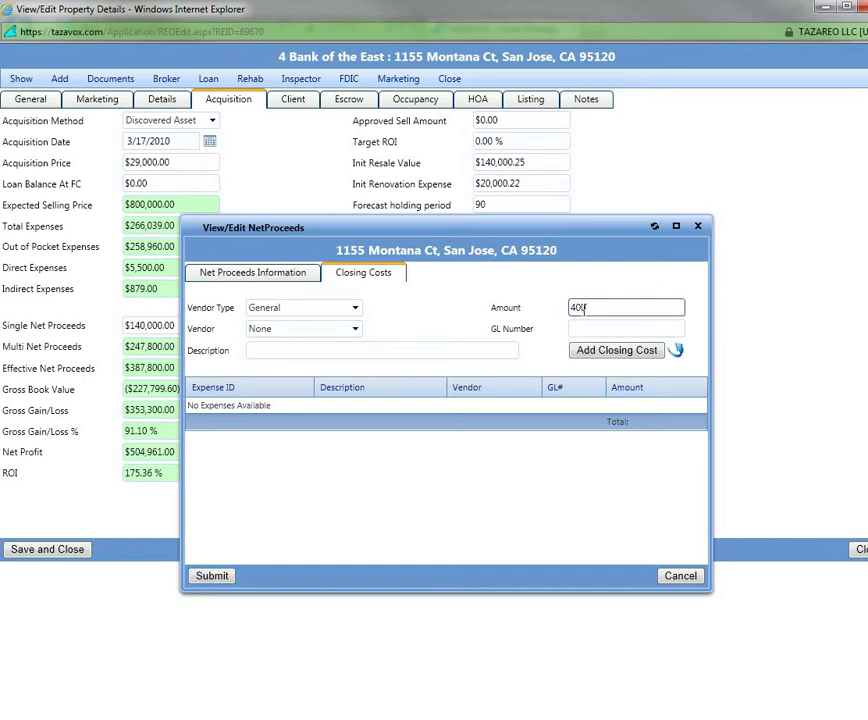
left_click(340, 329)
scroll(330, 420, "down", 4)
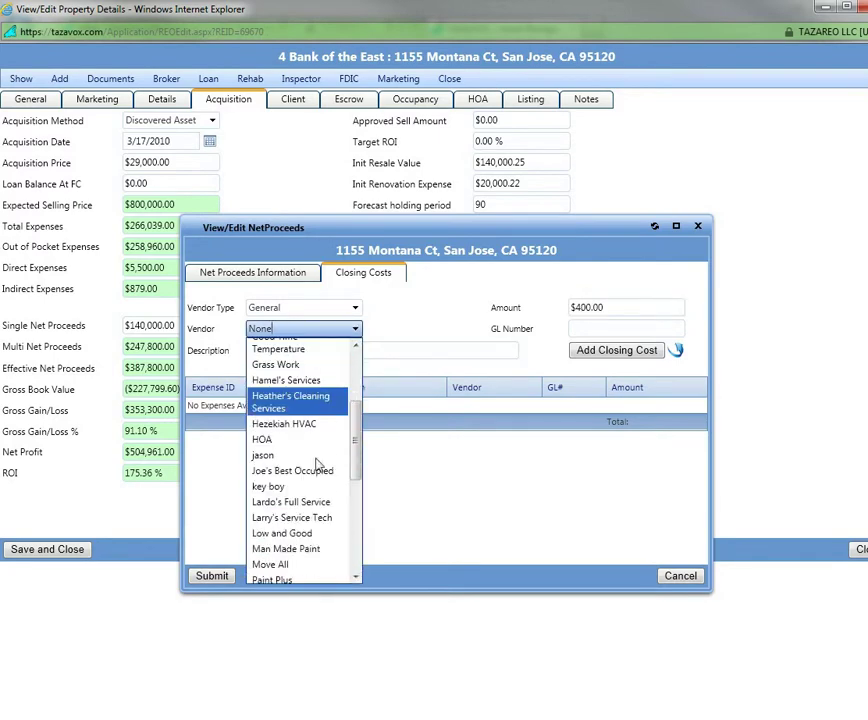
scroll(283, 527, "down", 3)
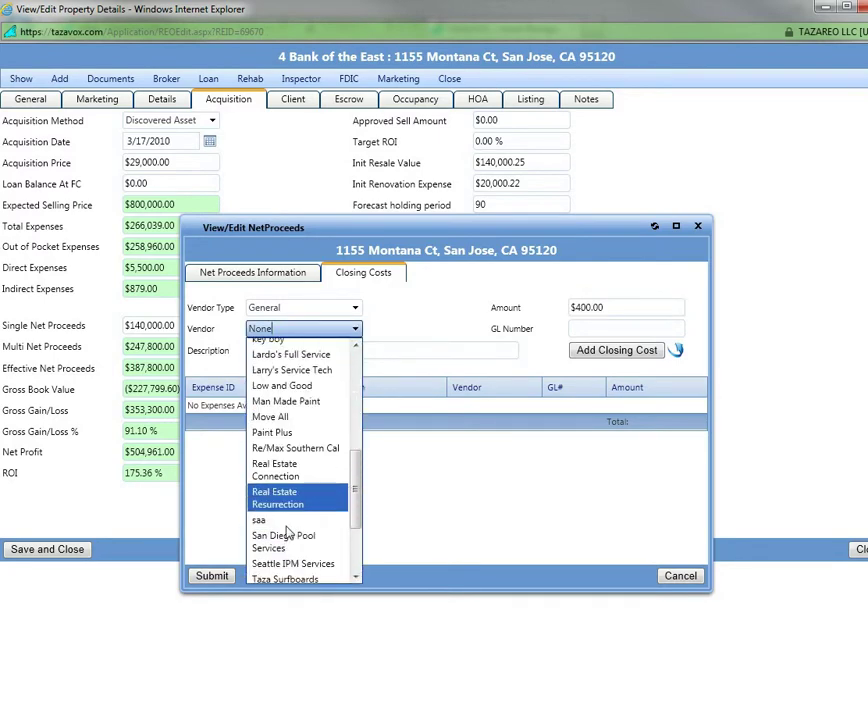
left_click(289, 541)
left_click(296, 350)
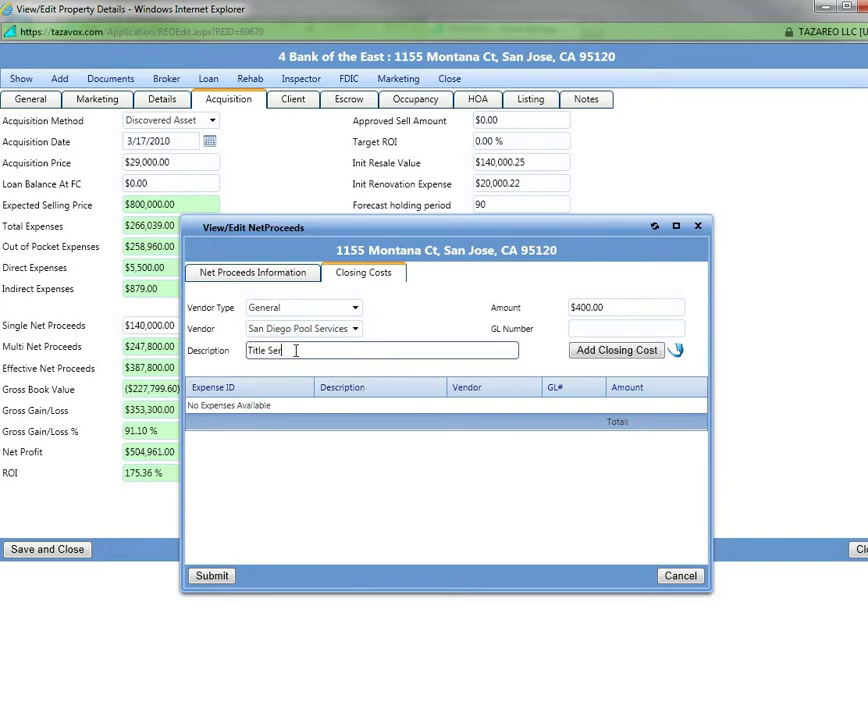
type("Title Services")
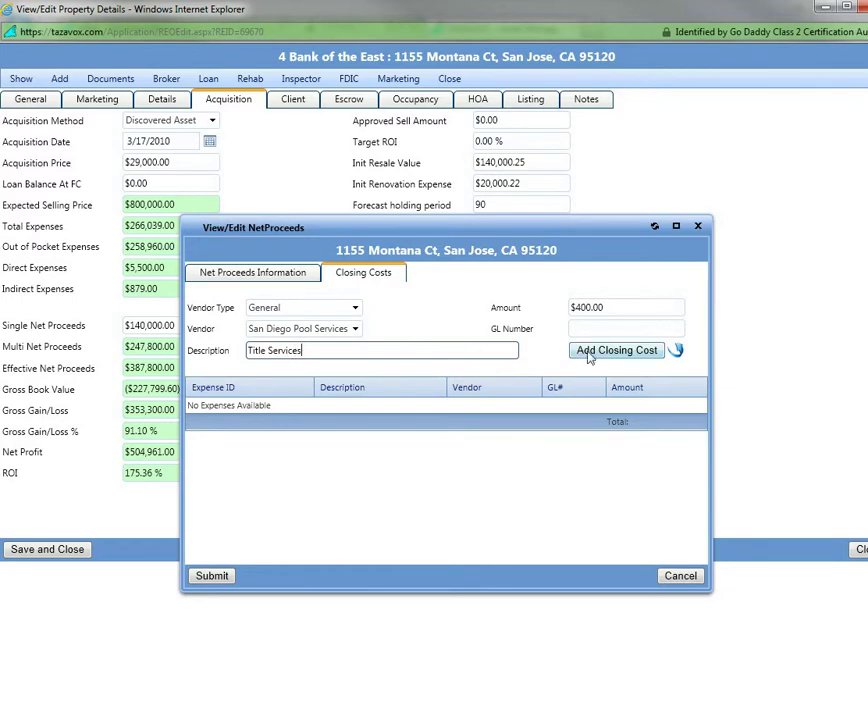
left_click(614, 350)
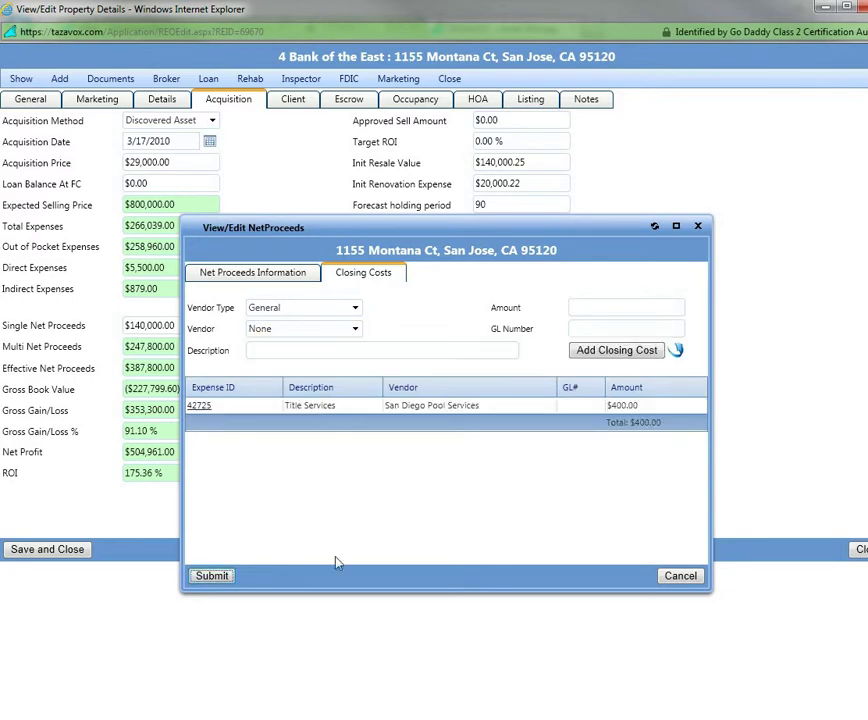
left_click(212, 577)
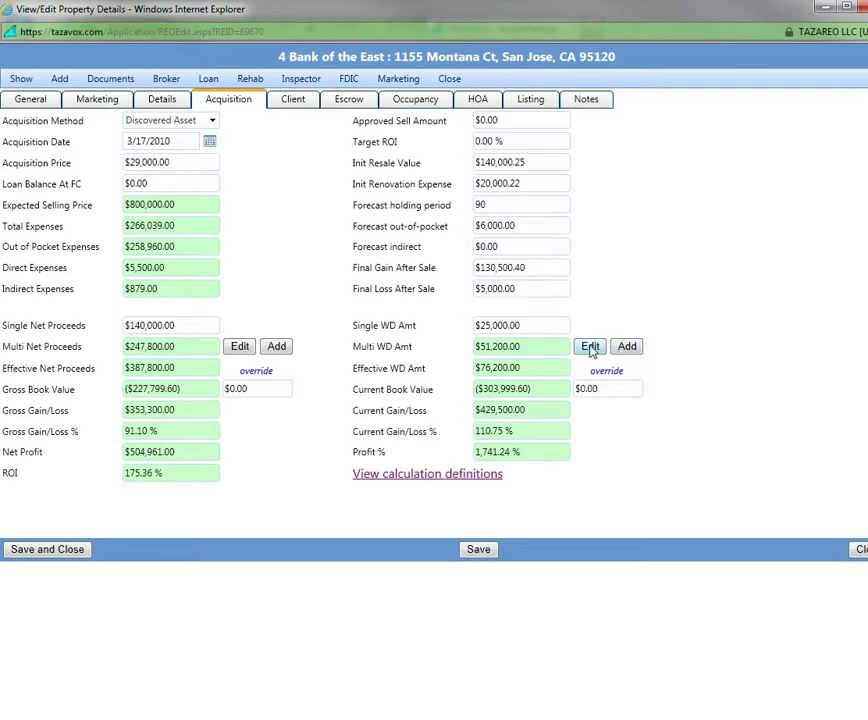
Record a $10,000.00 Multi WD Amt write down with a short note
left_click(629, 348)
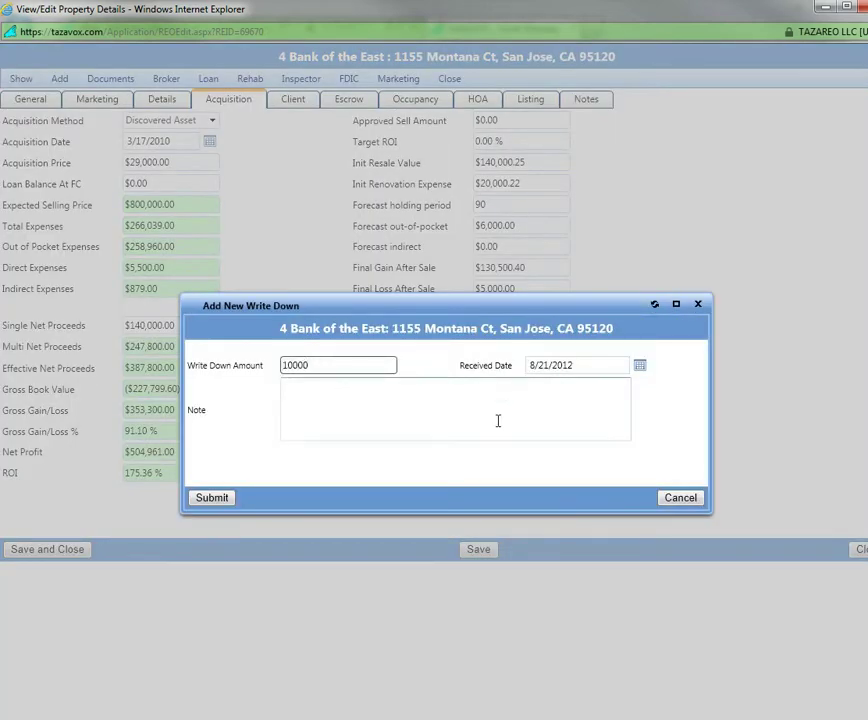
left_click(498, 420)
type("l;kjkl;j")
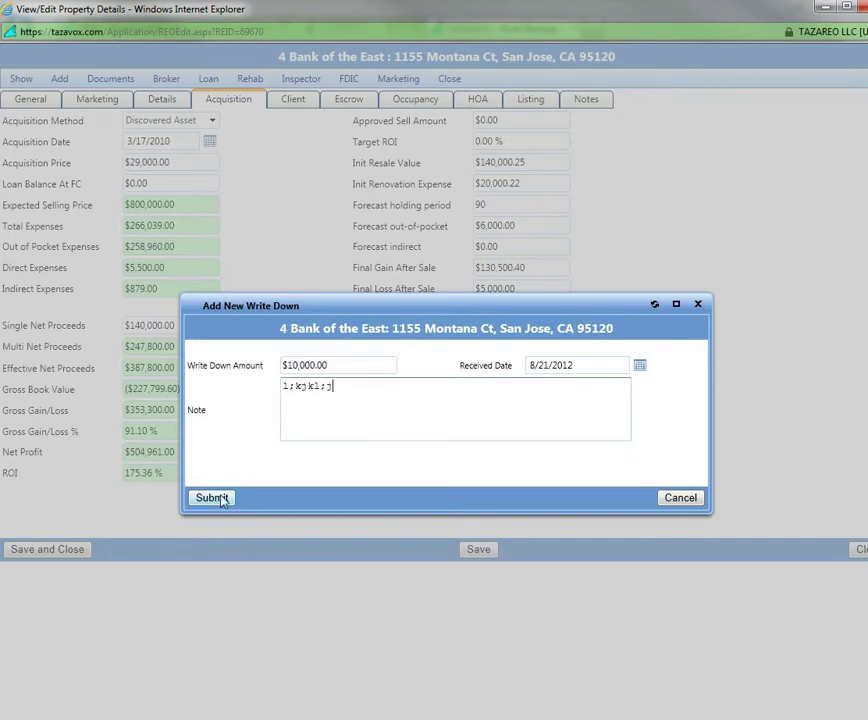
left_click(222, 497)
left_click(429, 443)
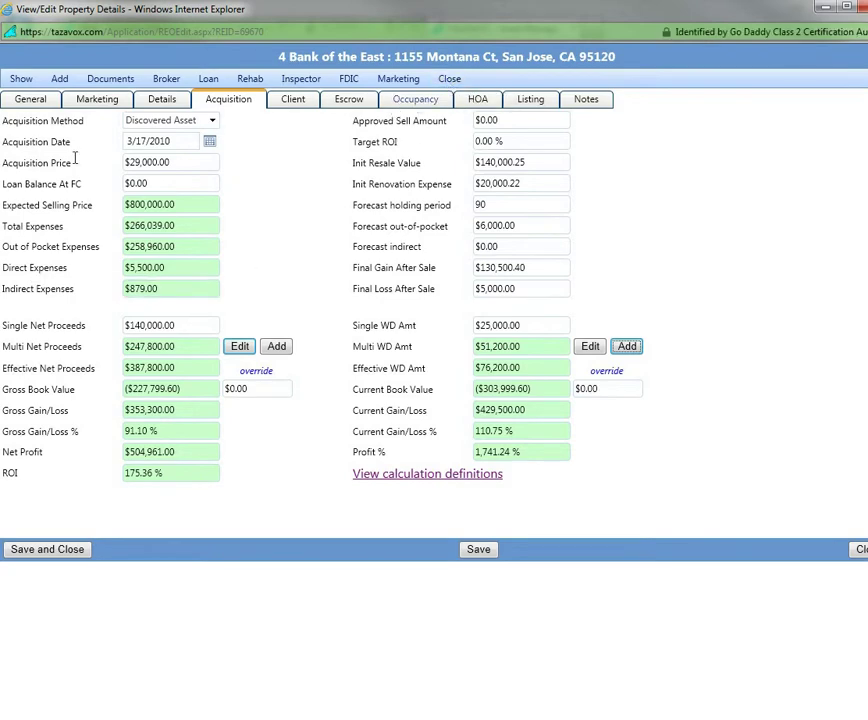
Close the property window and open the Write Down V1 report with all statuses checked
left_click(450, 80)
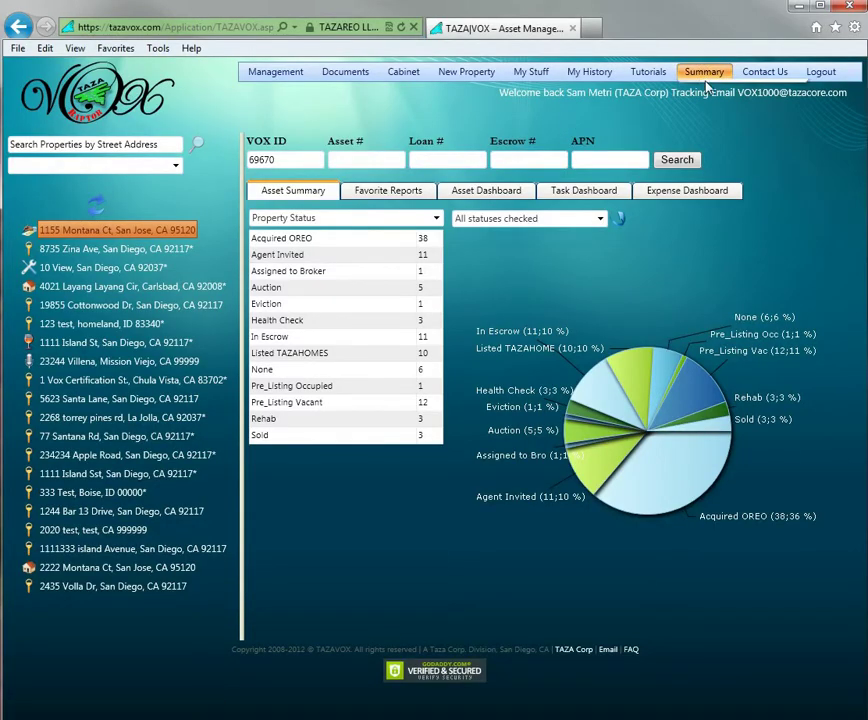
mouse_move(705, 78)
mouse_move(724, 236)
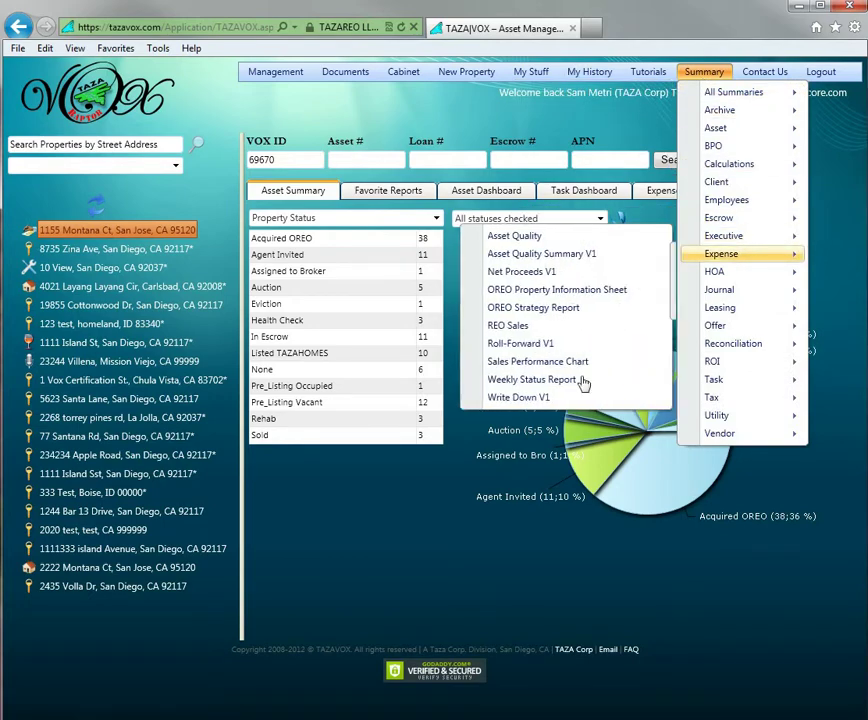
left_click(537, 401)
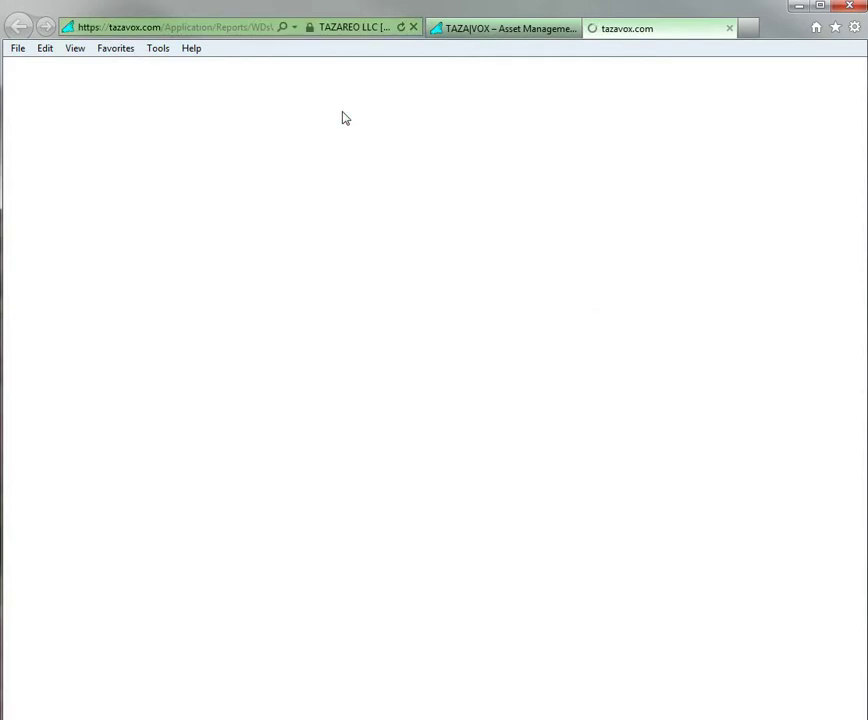
left_click(113, 116)
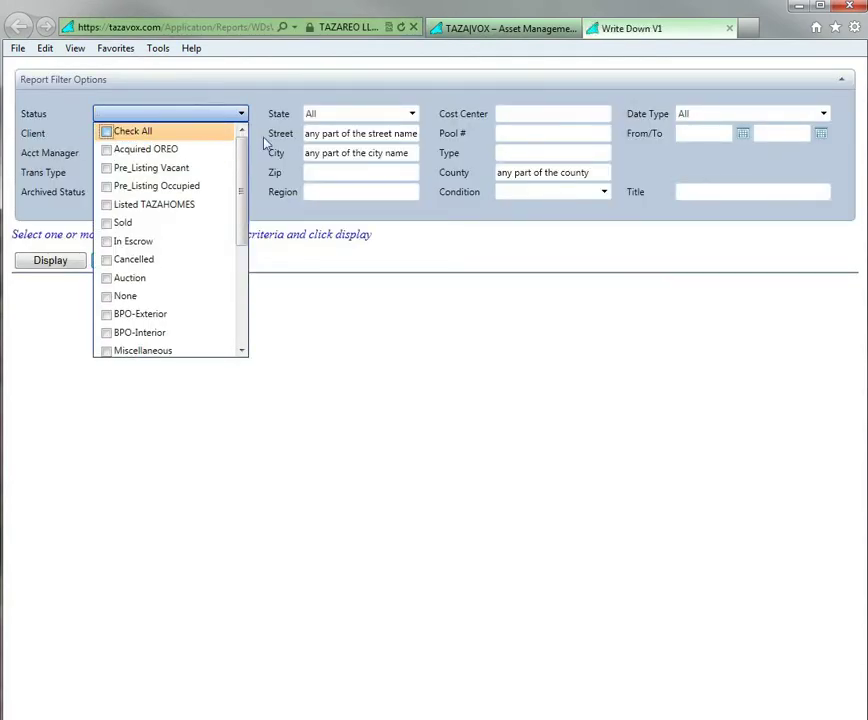
left_click(107, 131)
left_click(270, 98)
Display Write Down V1 for Wells Fargo, Bank Of America, Bank of the West, Bank of the East, ACME Group
left_click(177, 138)
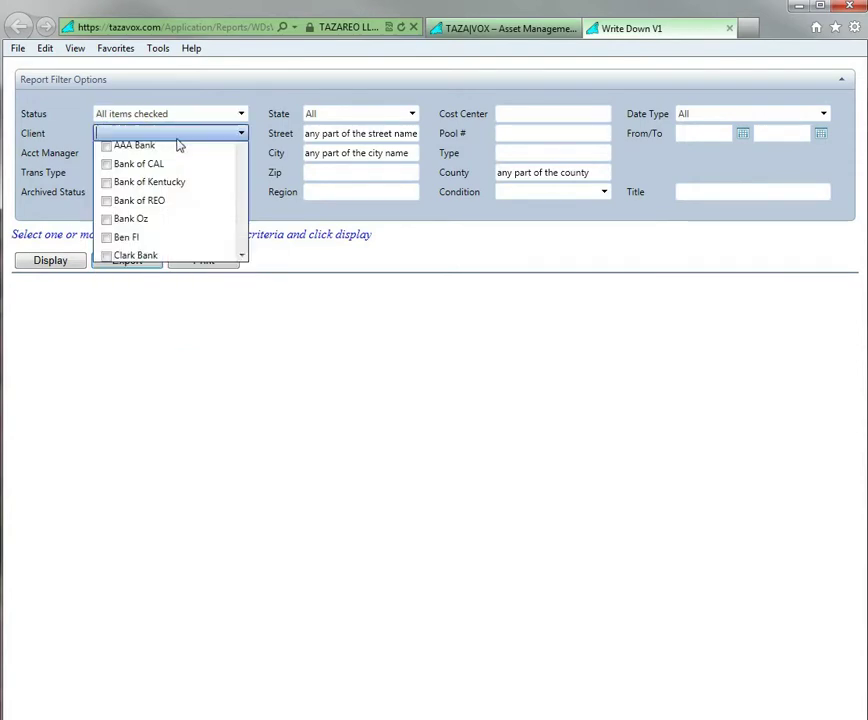
left_click(106, 169)
left_click(106, 187)
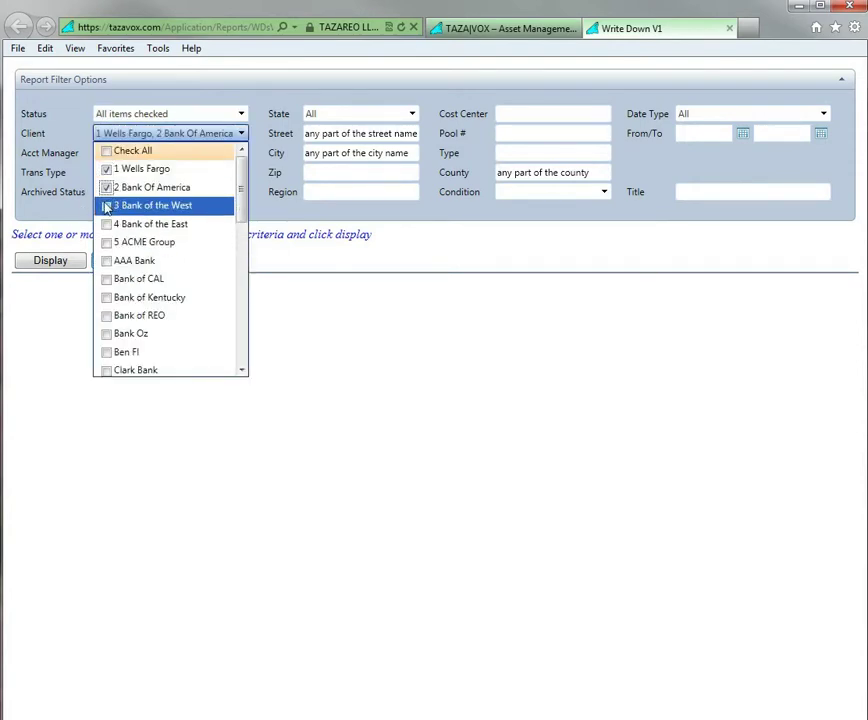
left_click(107, 206)
left_click(107, 224)
left_click(107, 242)
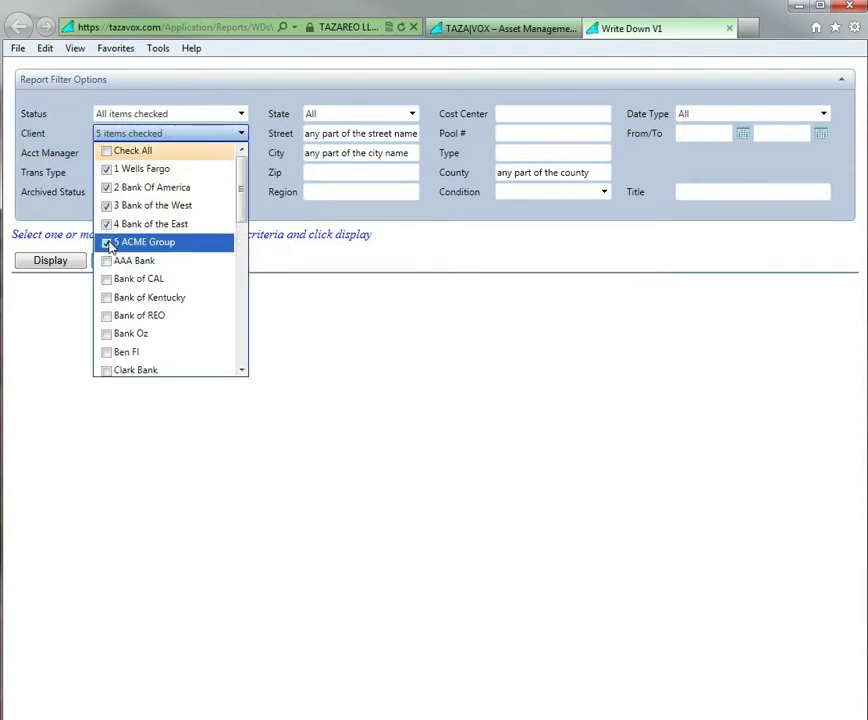
left_click(58, 262)
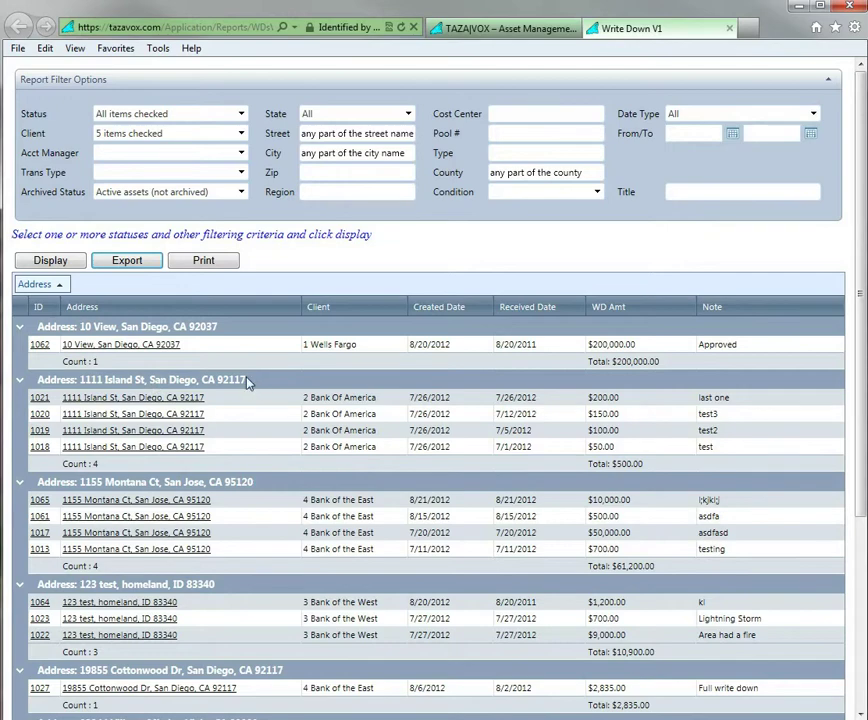
left_click_drag(248, 383, 80, 381)
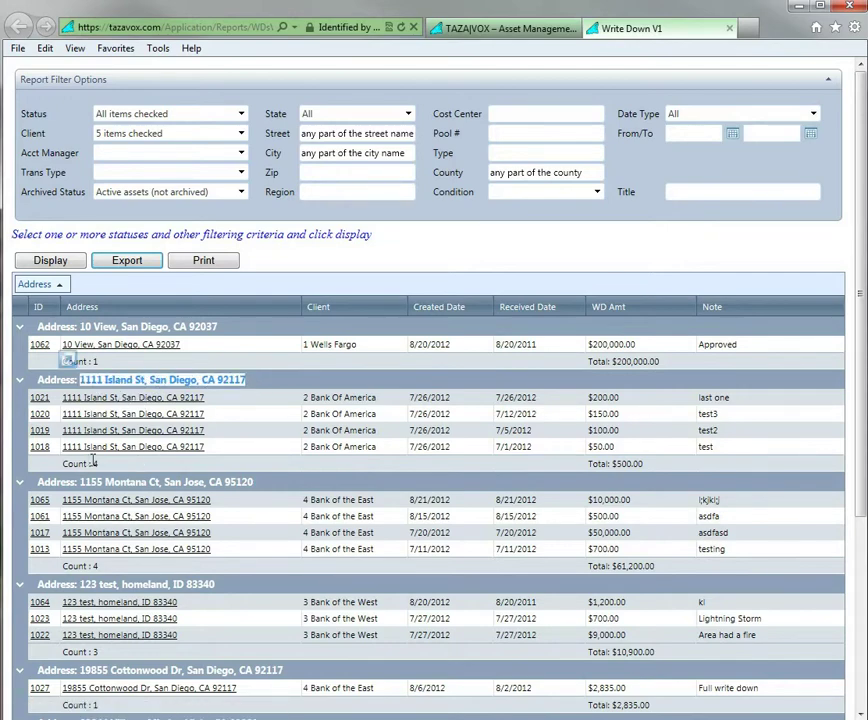
left_click_drag(98, 463, 92, 464)
left_click_drag(671, 462, 595, 471)
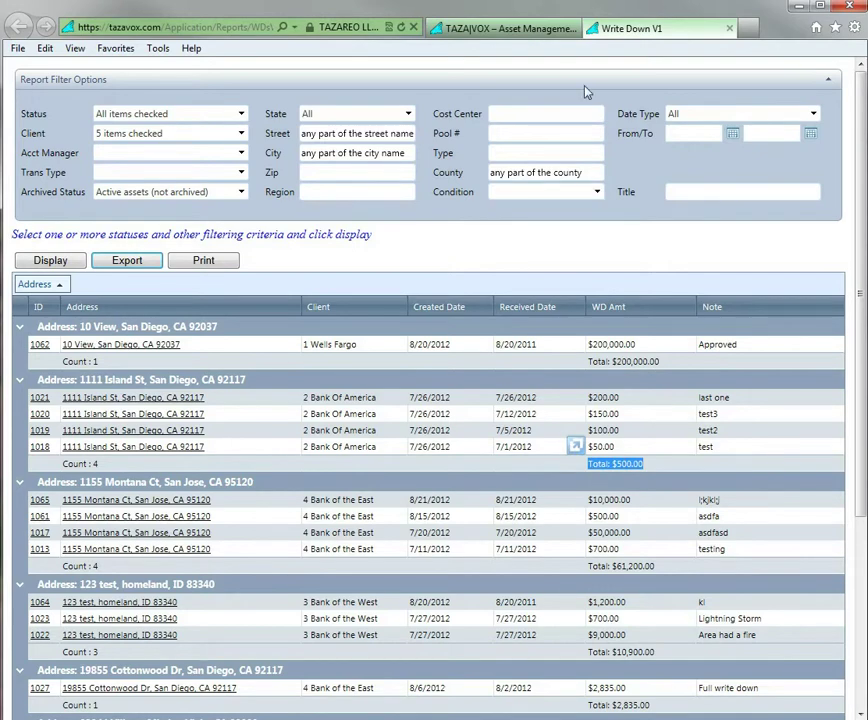
left_click(728, 29)
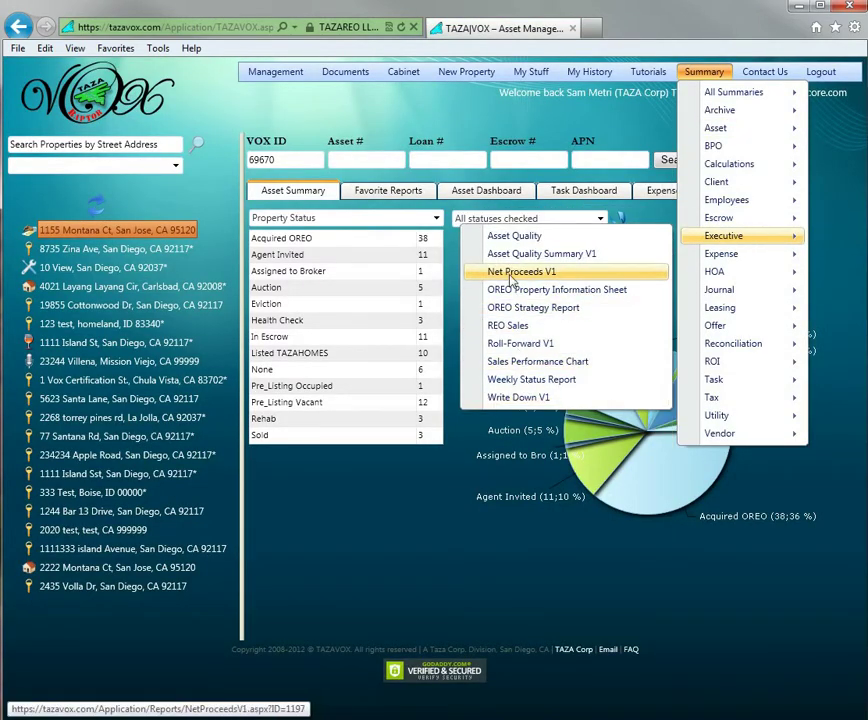
left_click(422, 274)
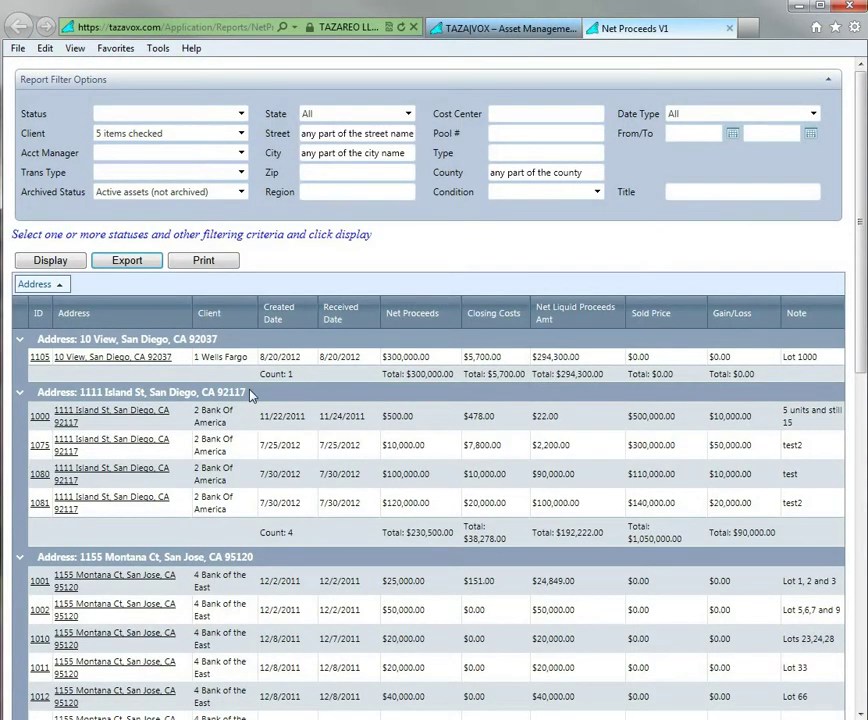
left_click_drag(38, 392, 248, 400)
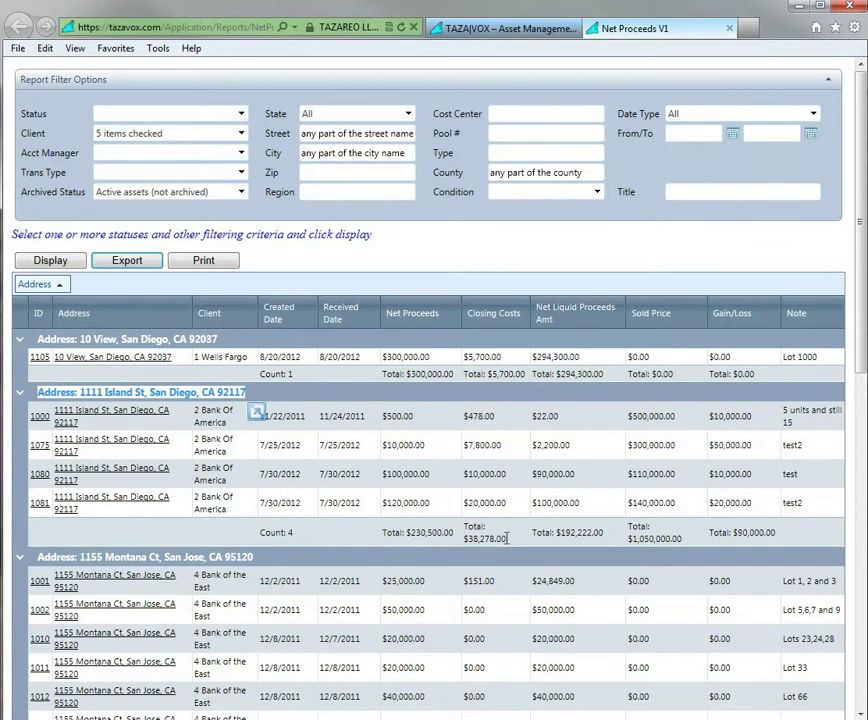
double_click(507, 538)
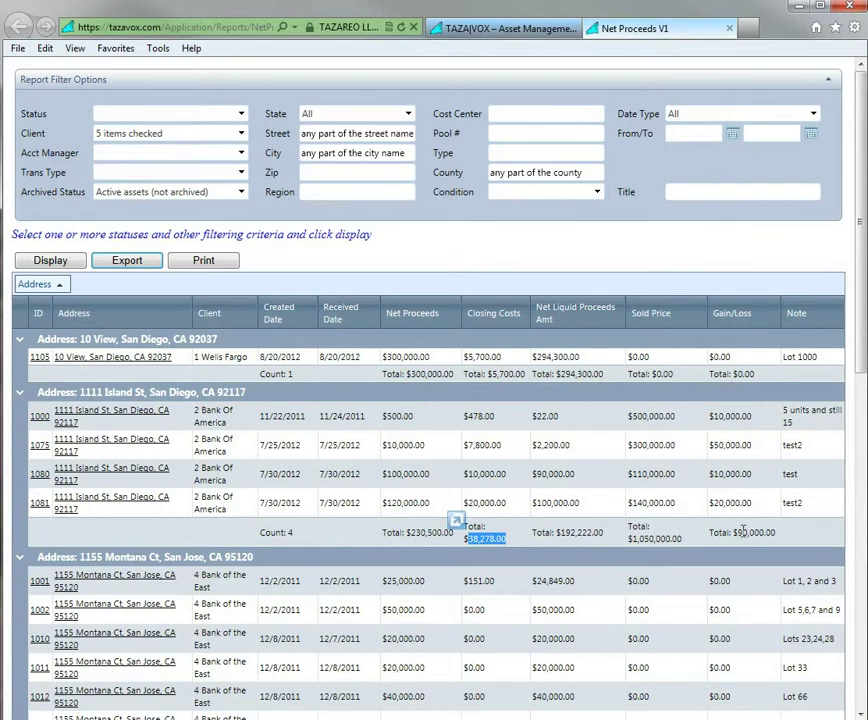
triple_click(716, 530)
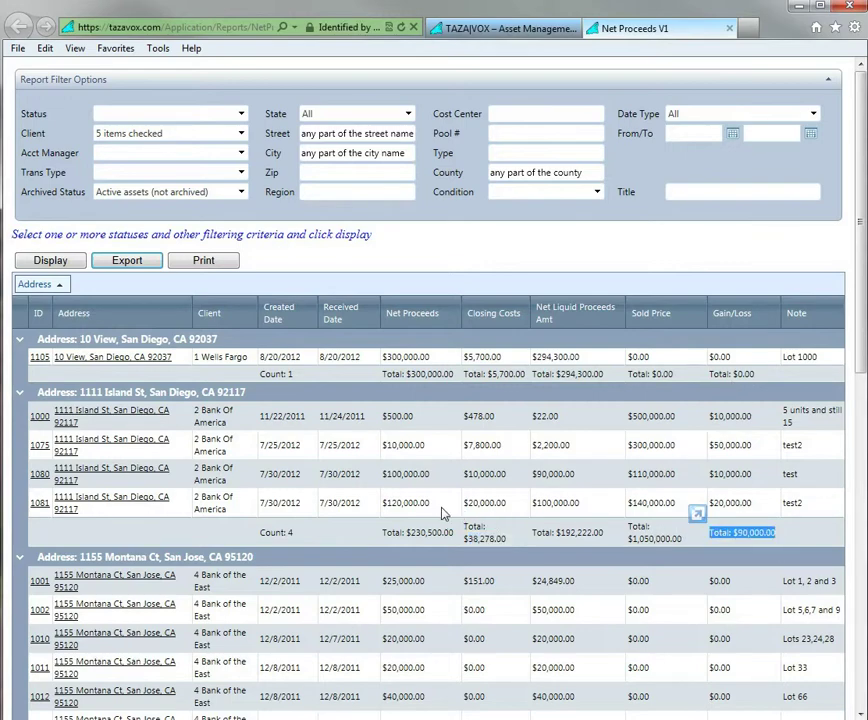
left_click_drag(457, 530, 397, 531)
left_click(470, 245)
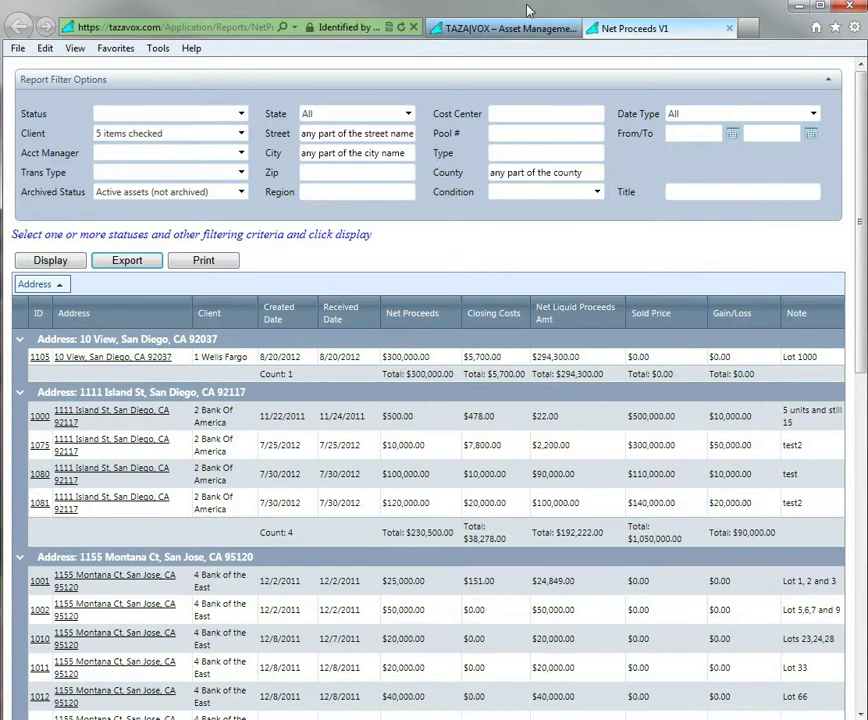
left_click(729, 30)
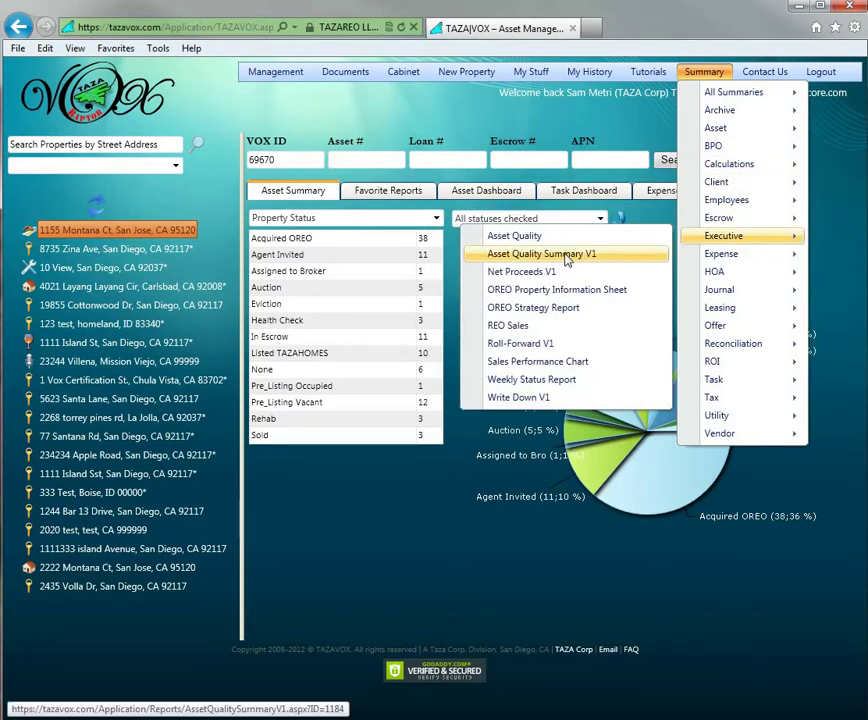
left_click(541, 254)
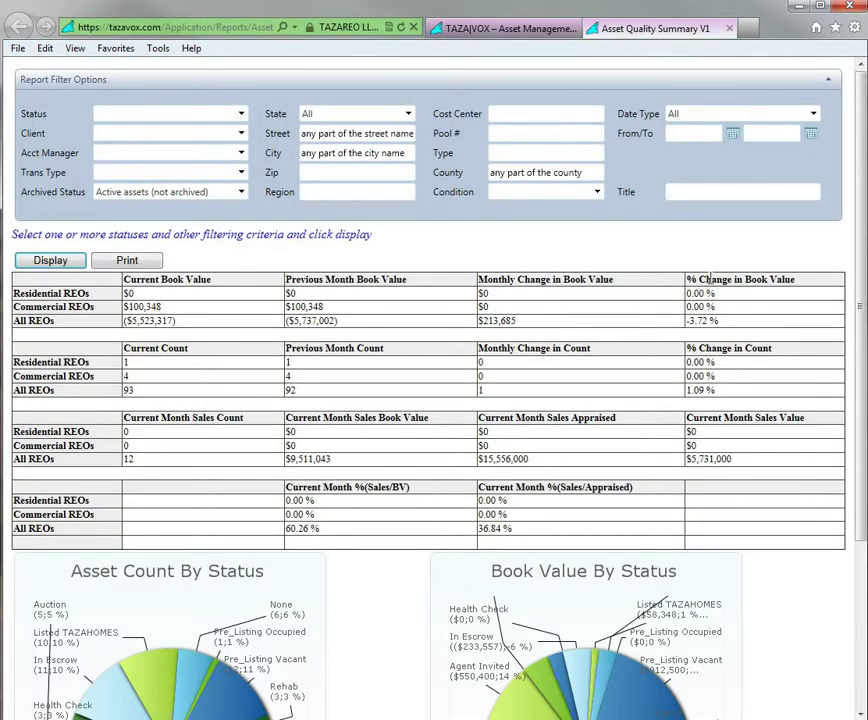
scroll(852, 272, "down", 3)
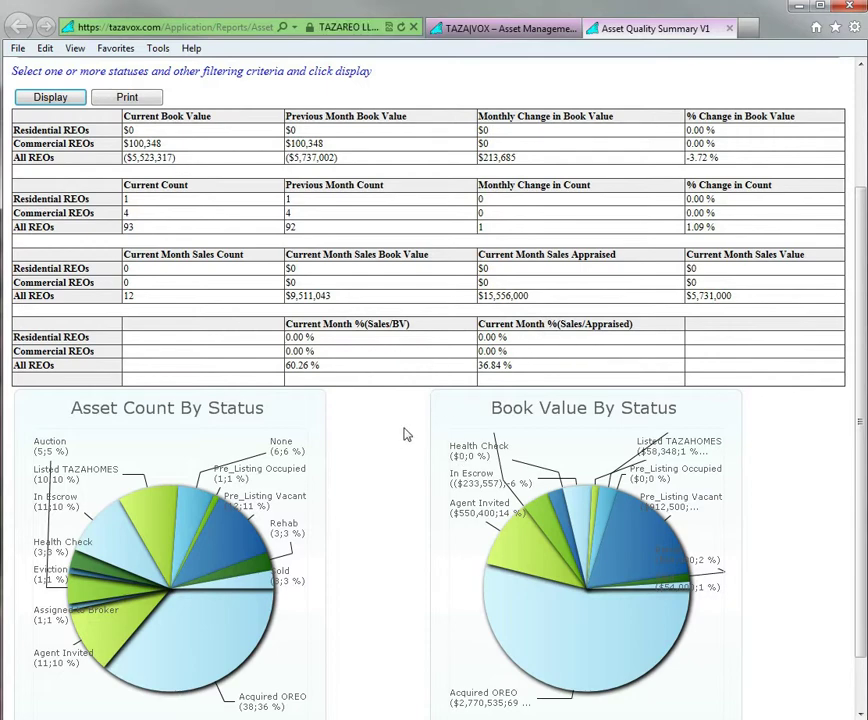
scroll(422, 499, "down", 1)
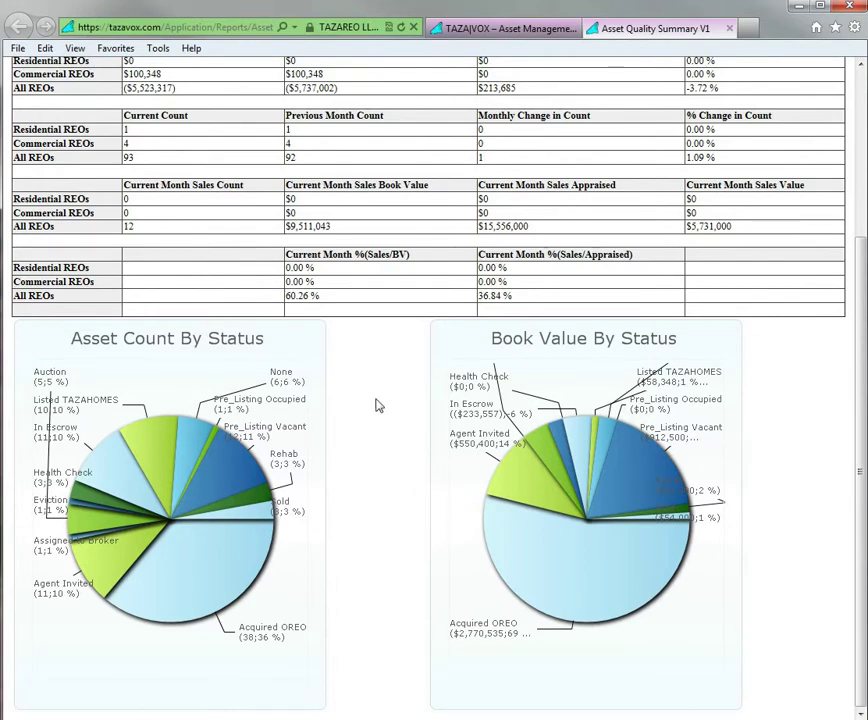
scroll(382, 360, "up", 3)
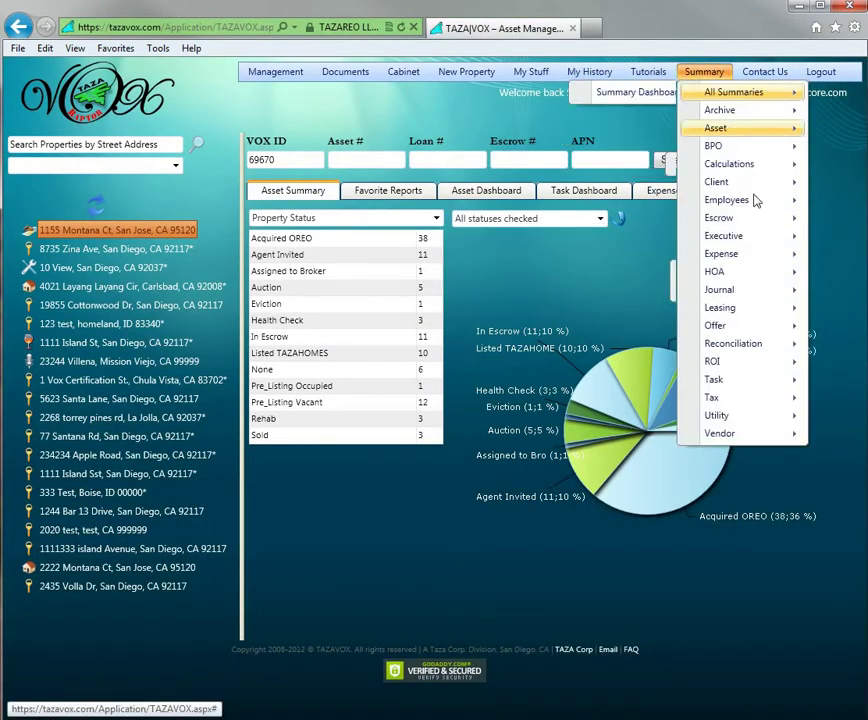
Open the Roll-Forward V1 report and change its Beginning Date to 1/1/2009
mouse_move(701, 236)
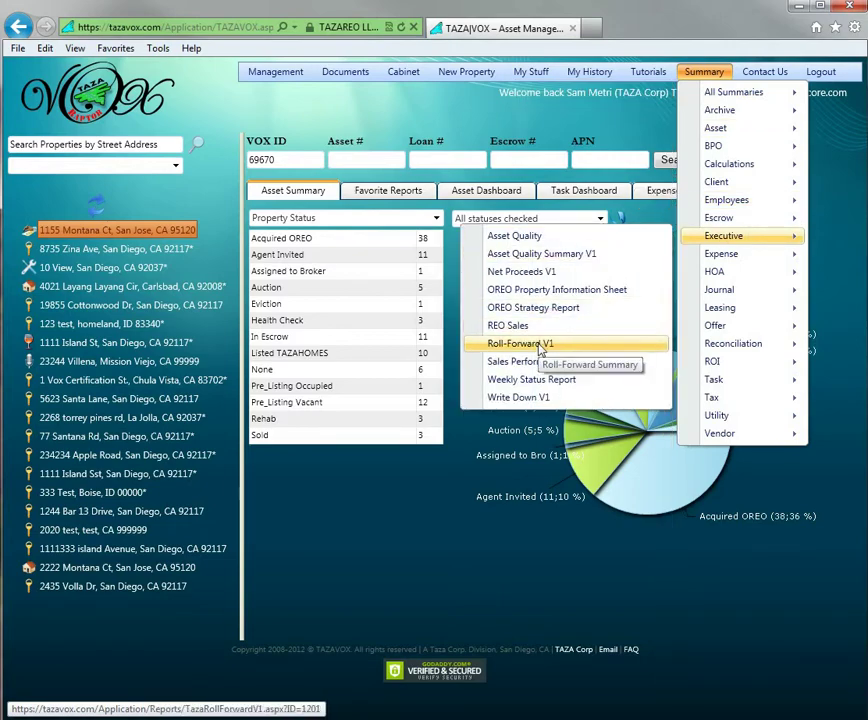
left_click(541, 346)
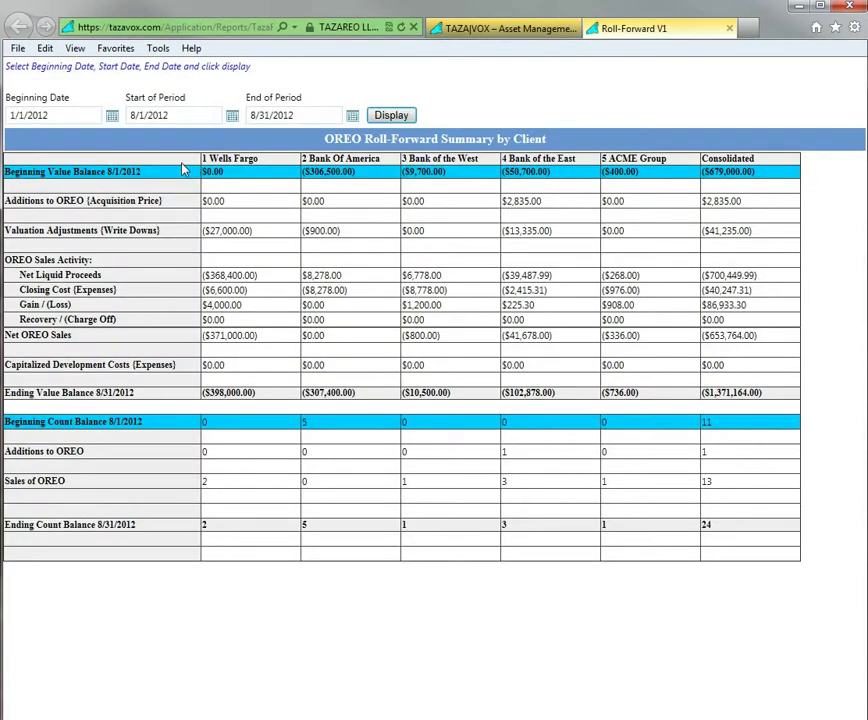
left_click(78, 120)
left_click(77, 118)
key("BackSpace")
key("BackSpace")
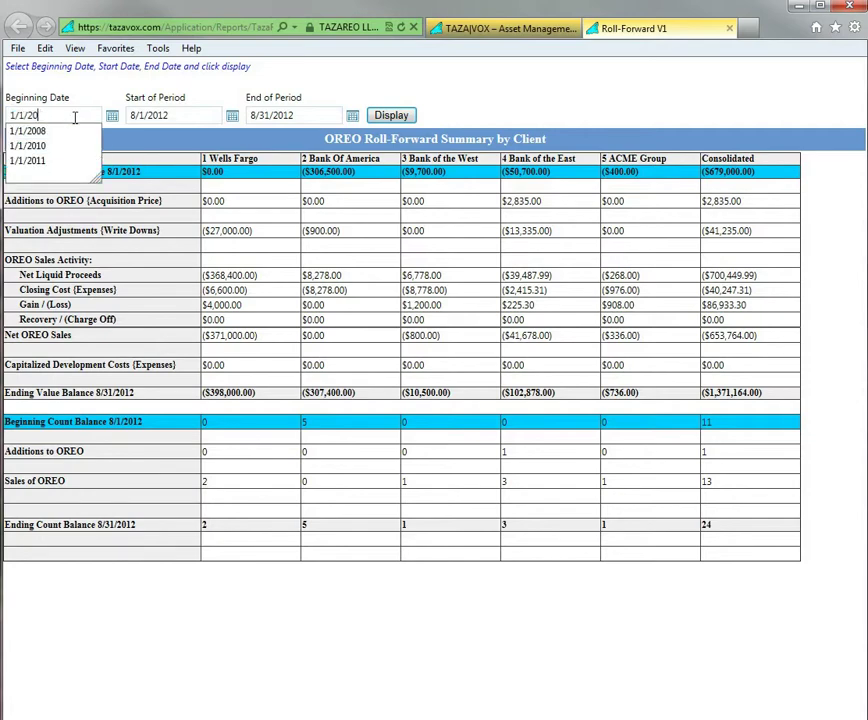
type("09")
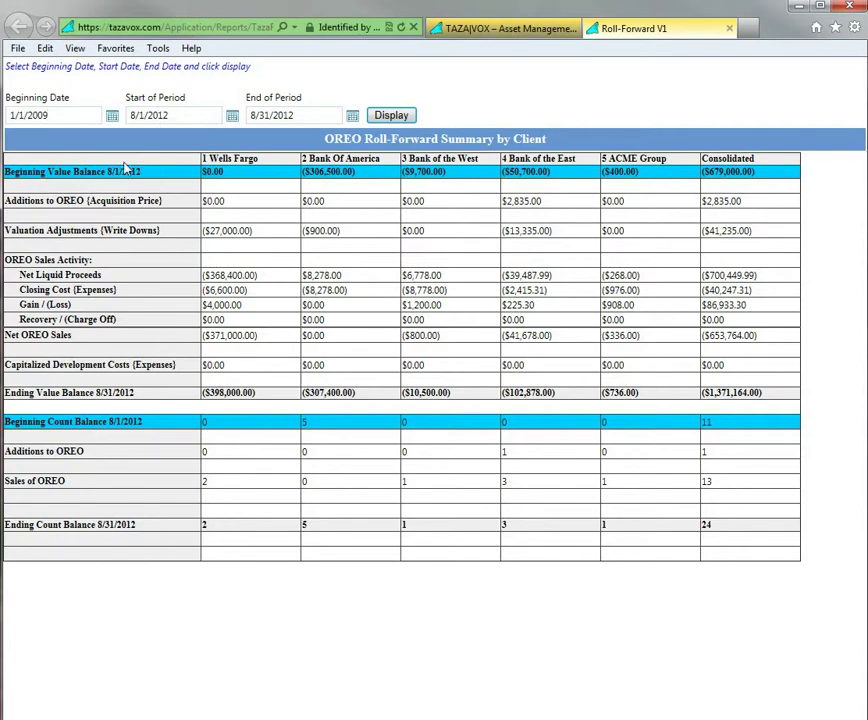
Change the Start of Period to 8/1/2010 and refresh the report
left_click_drag(130, 115, 172, 122)
left_click(165, 116)
key("BackSpace")
type("10")
left_click(390, 116)
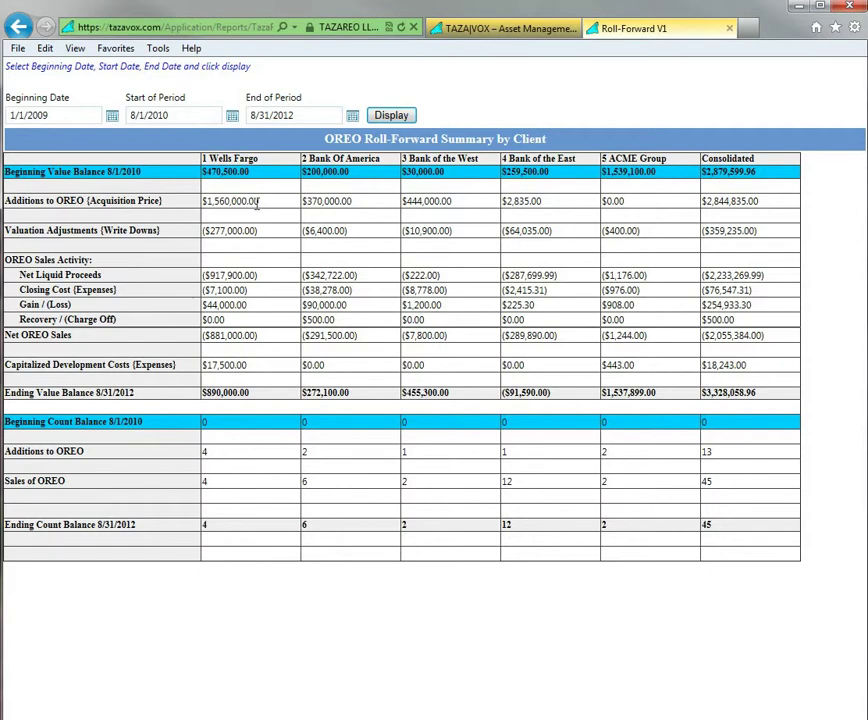
Check Wells Fargo's $1,560,000.00 acquisitions in the Roll-Forward, then return to the TAZAVOX tab
left_click_drag(262, 205, 202, 206)
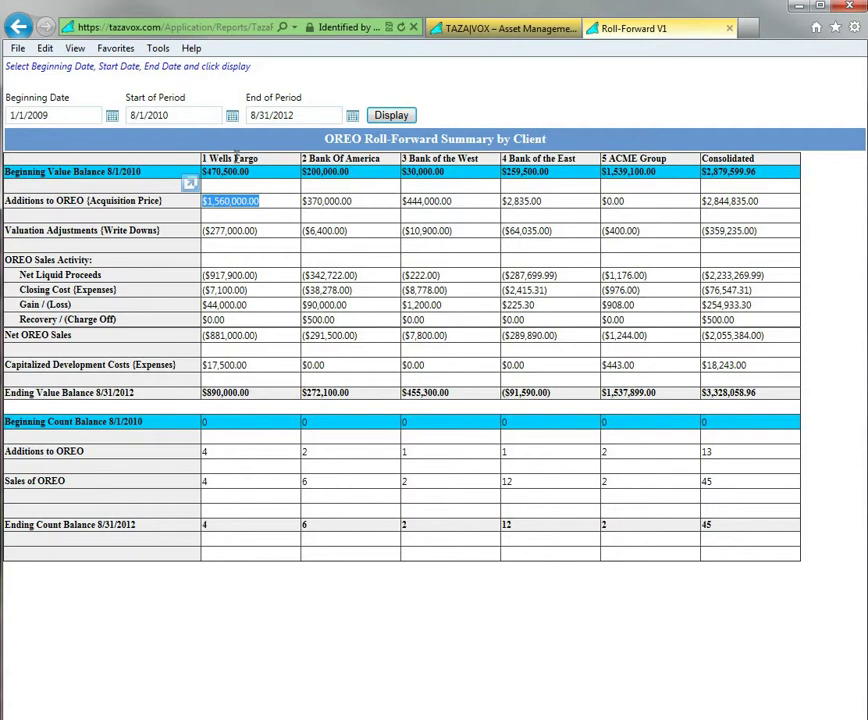
left_click_drag(258, 160, 206, 160)
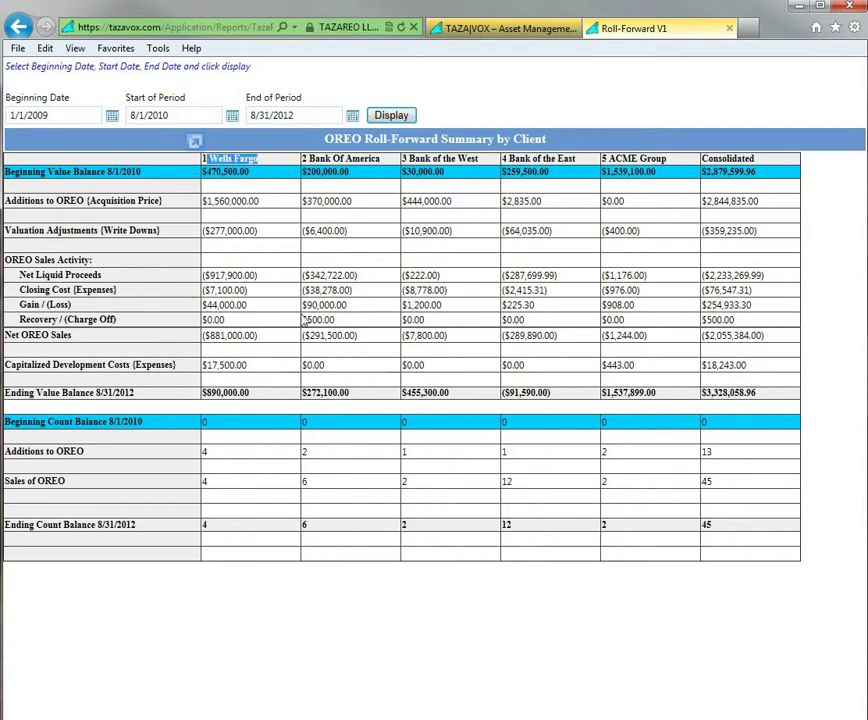
left_click(443, 604)
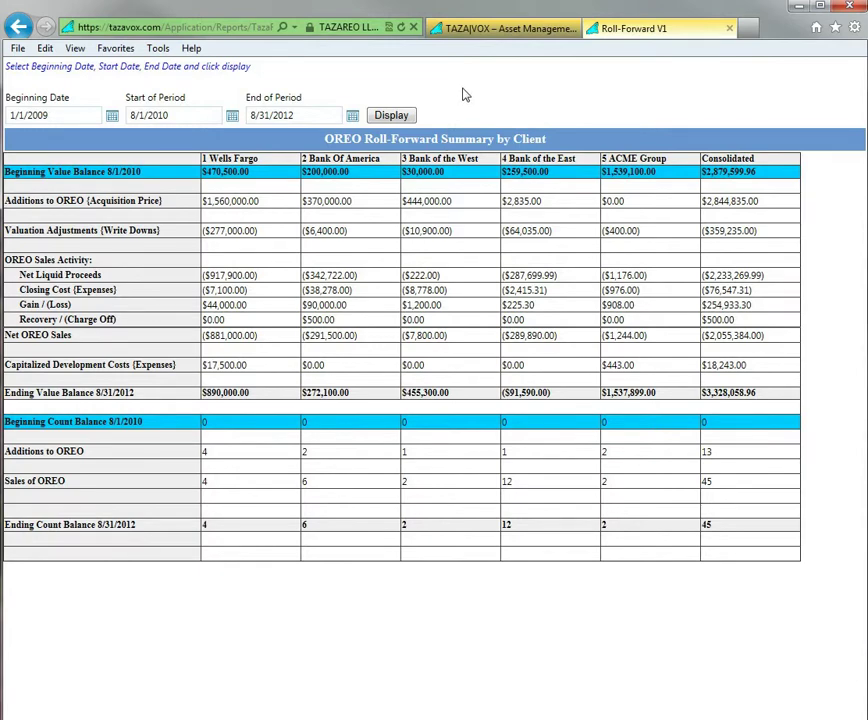
left_click(493, 30)
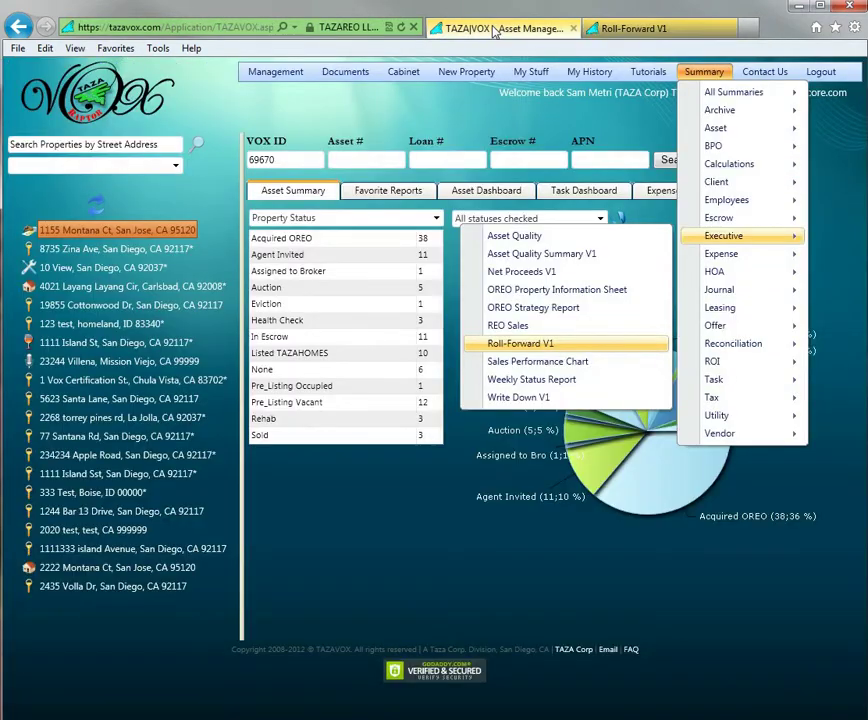